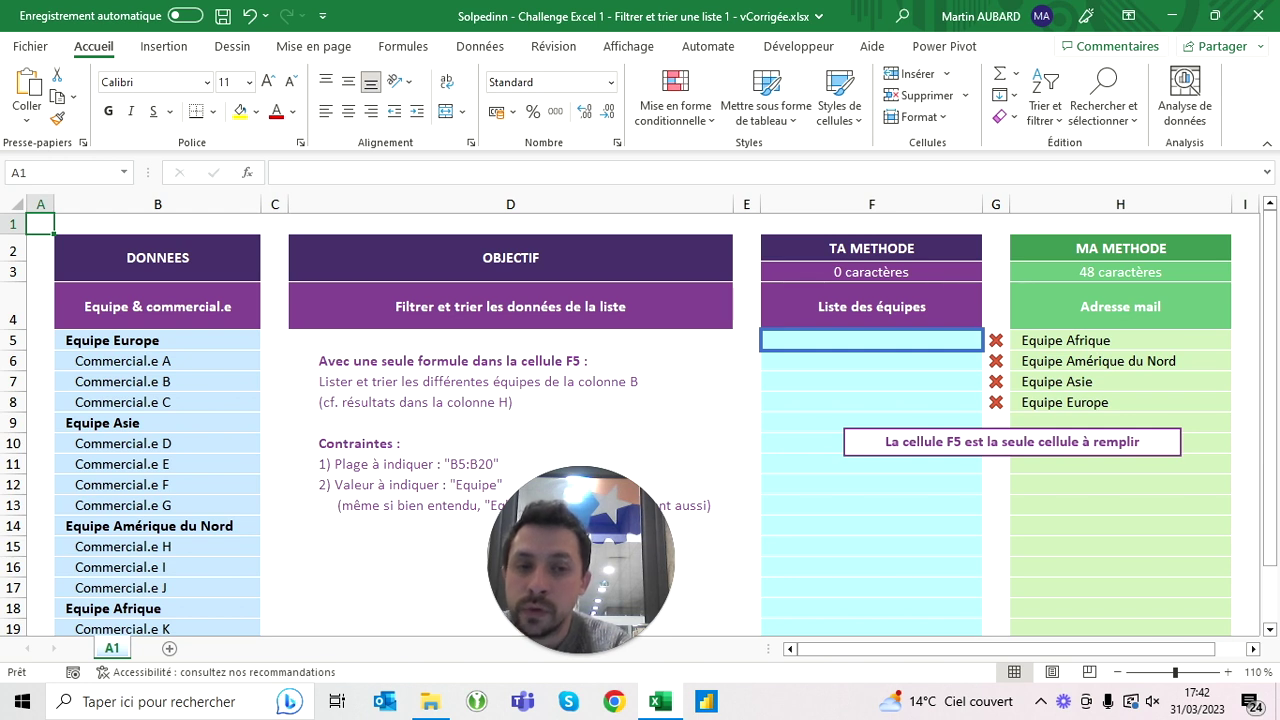
Step: Select the four expected teams in column H, then choose cell F5 for the formula
drag(1120, 340, 1120, 402)
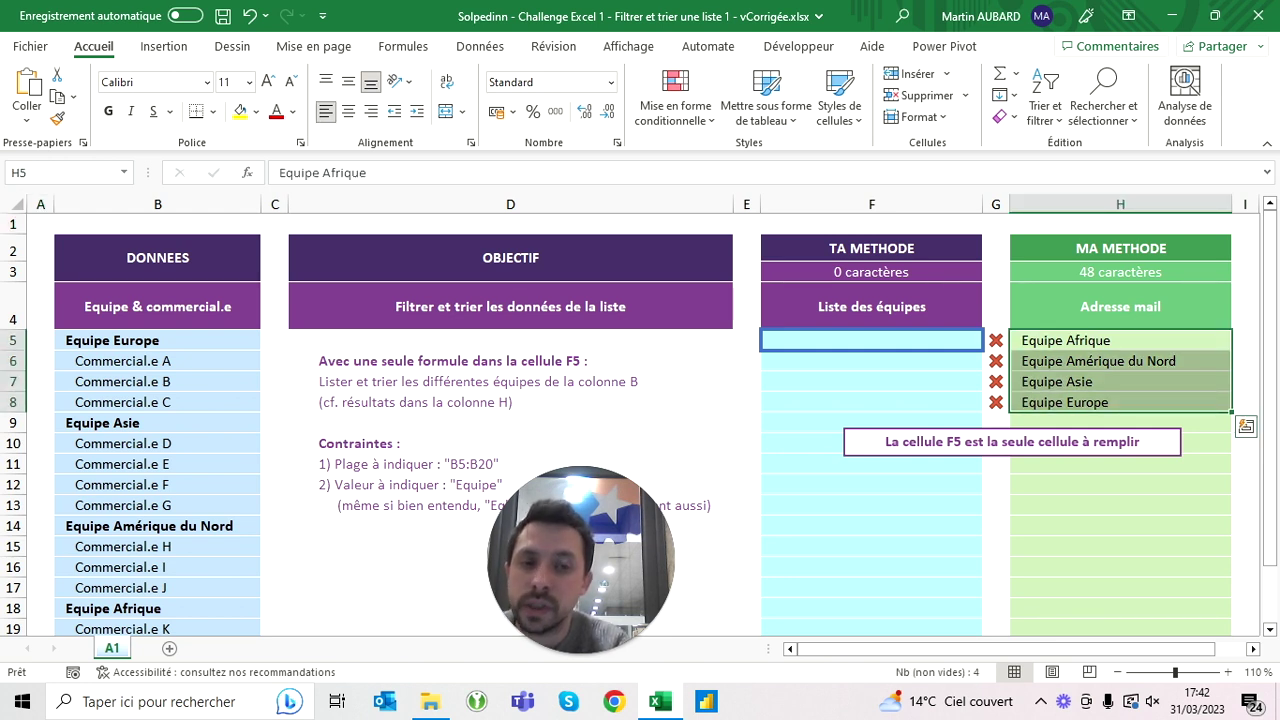
click(871, 306)
click(871, 340)
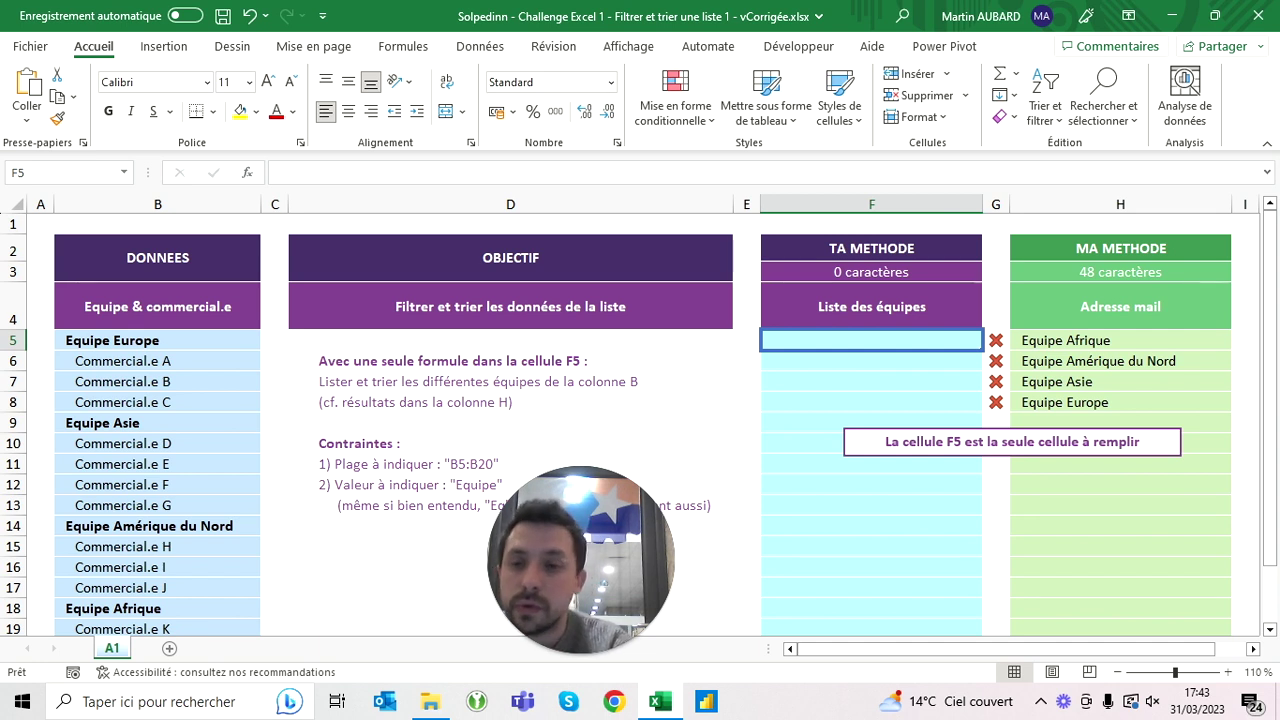
Step: Begin =filtre(B5:B20;b5:B20 in F5, filtering the team range B5:B20
text(=)
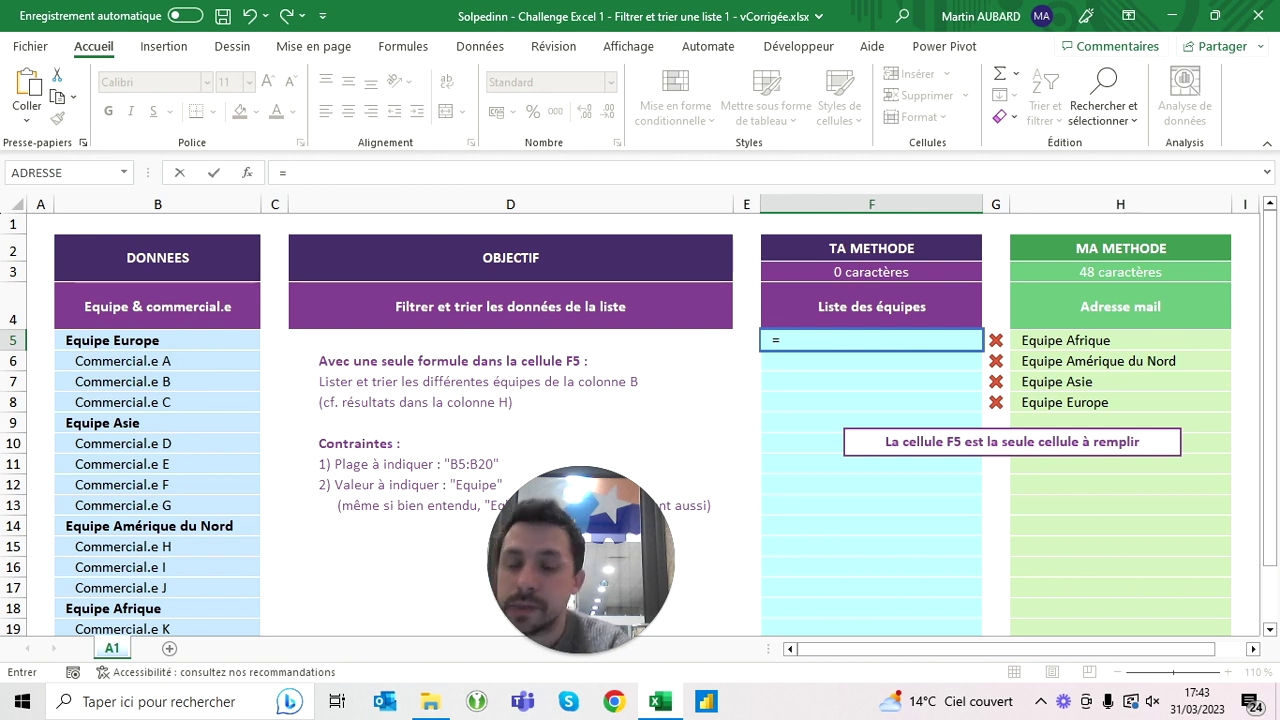
text(filtre)
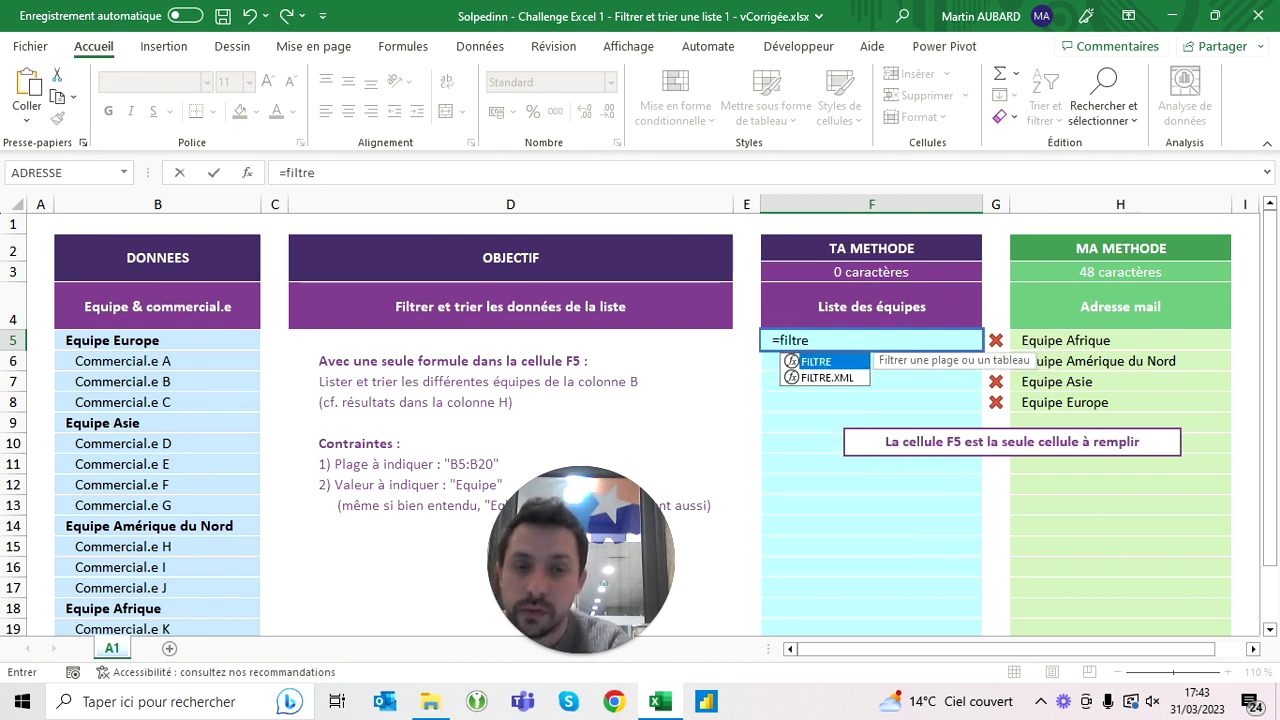
text(()
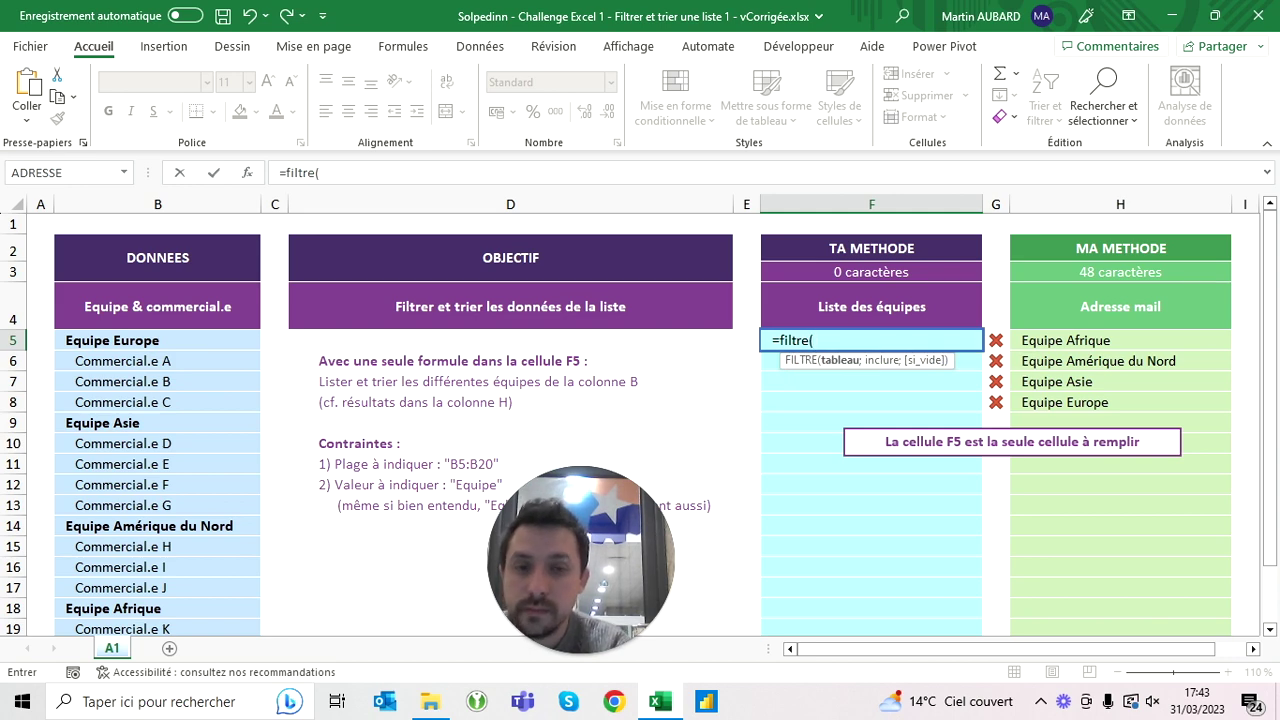
click(157, 340)
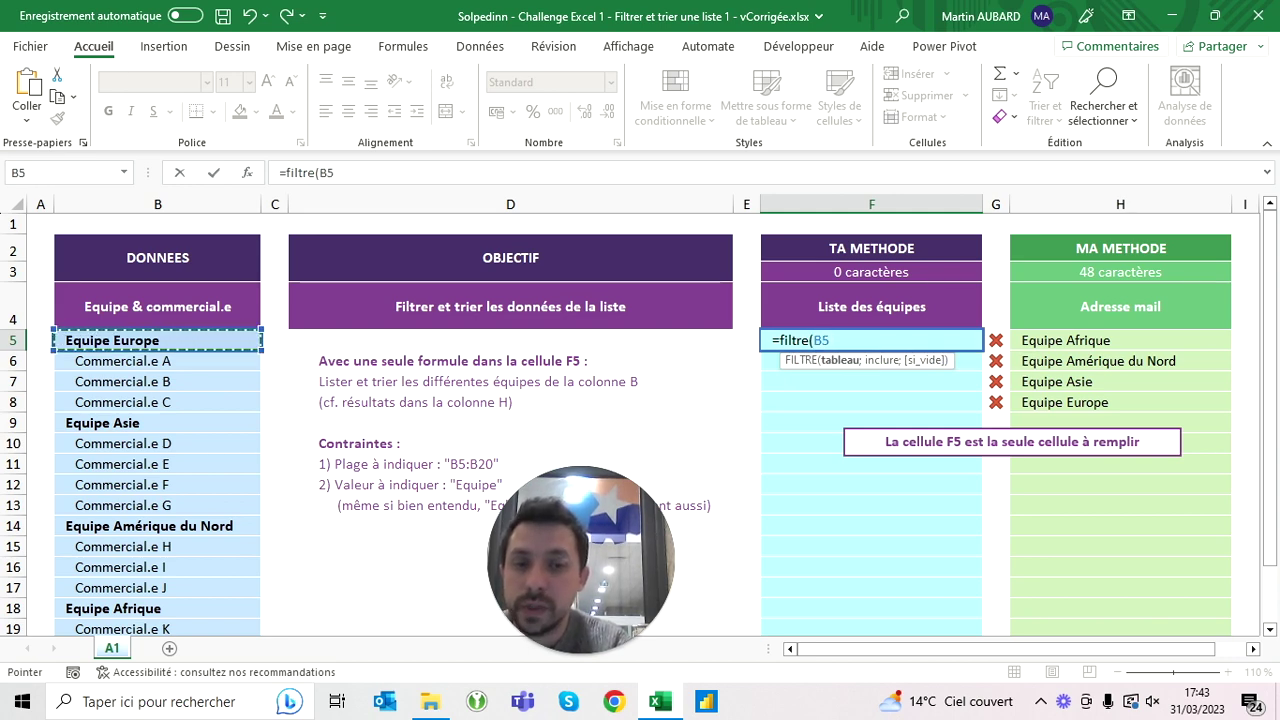
drag(157, 340, 250, 605)
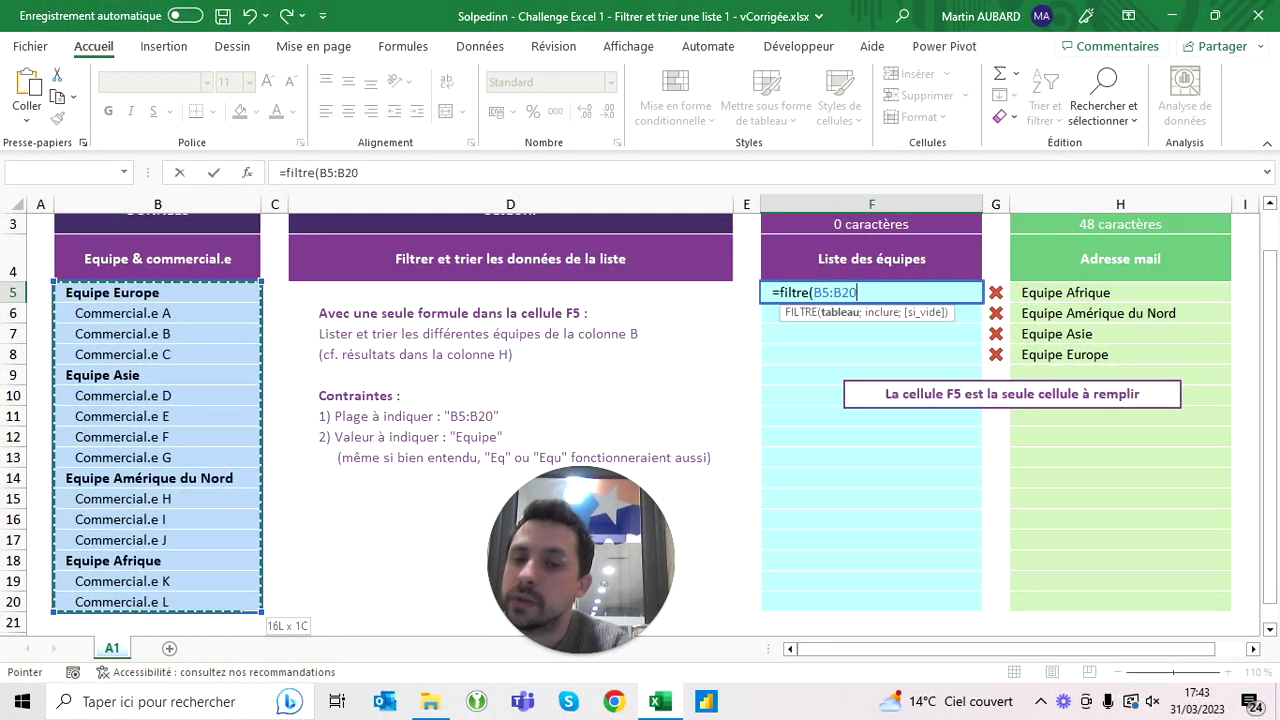
scroll(640, 420, up, 2)
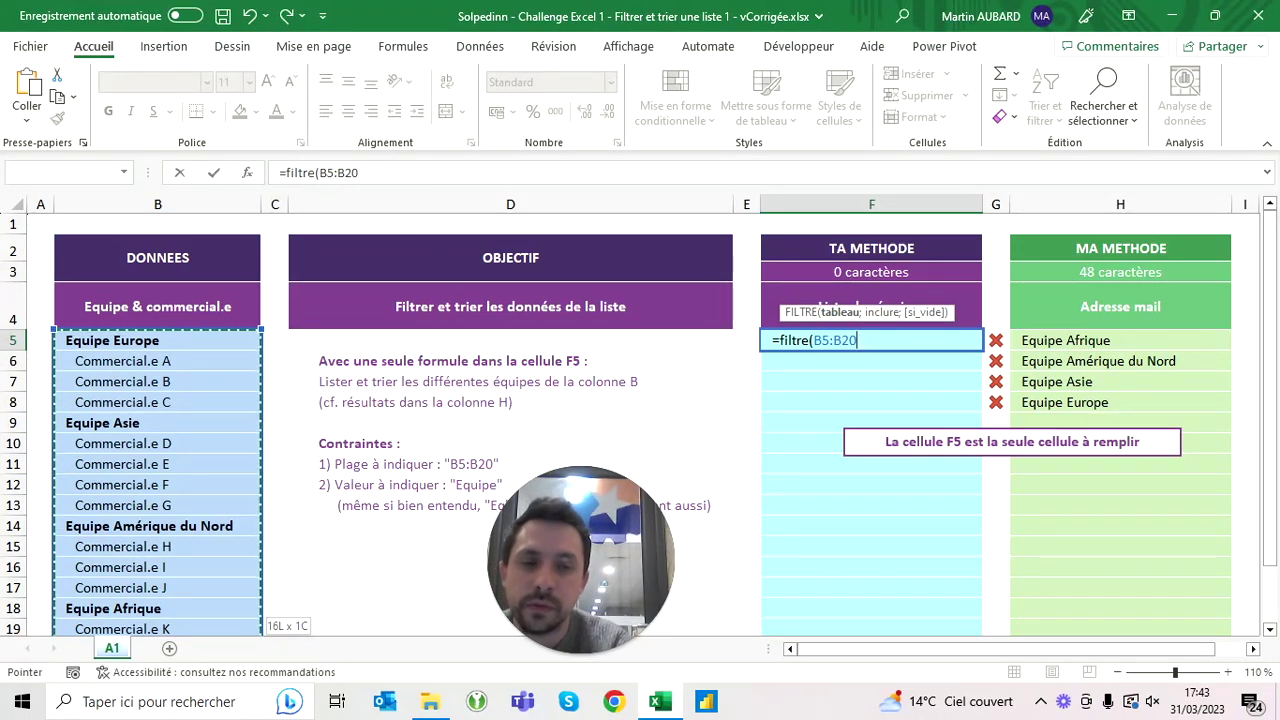
text(;)
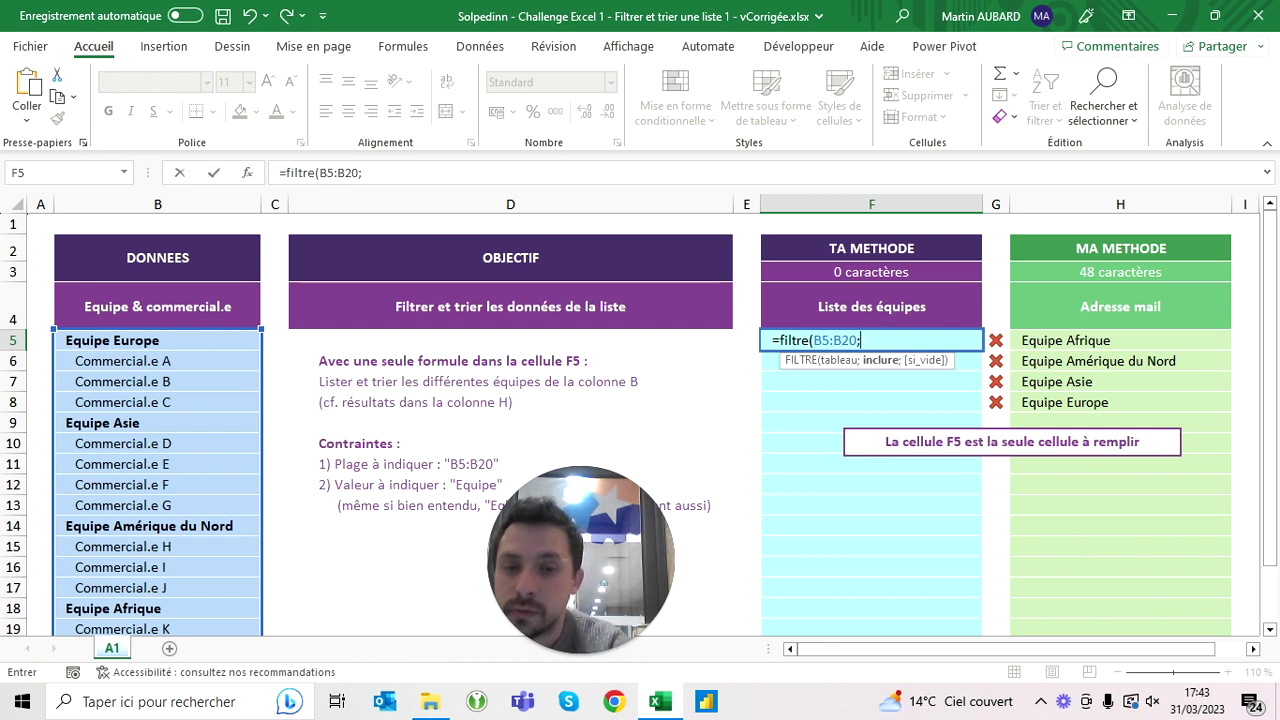
text(b5)
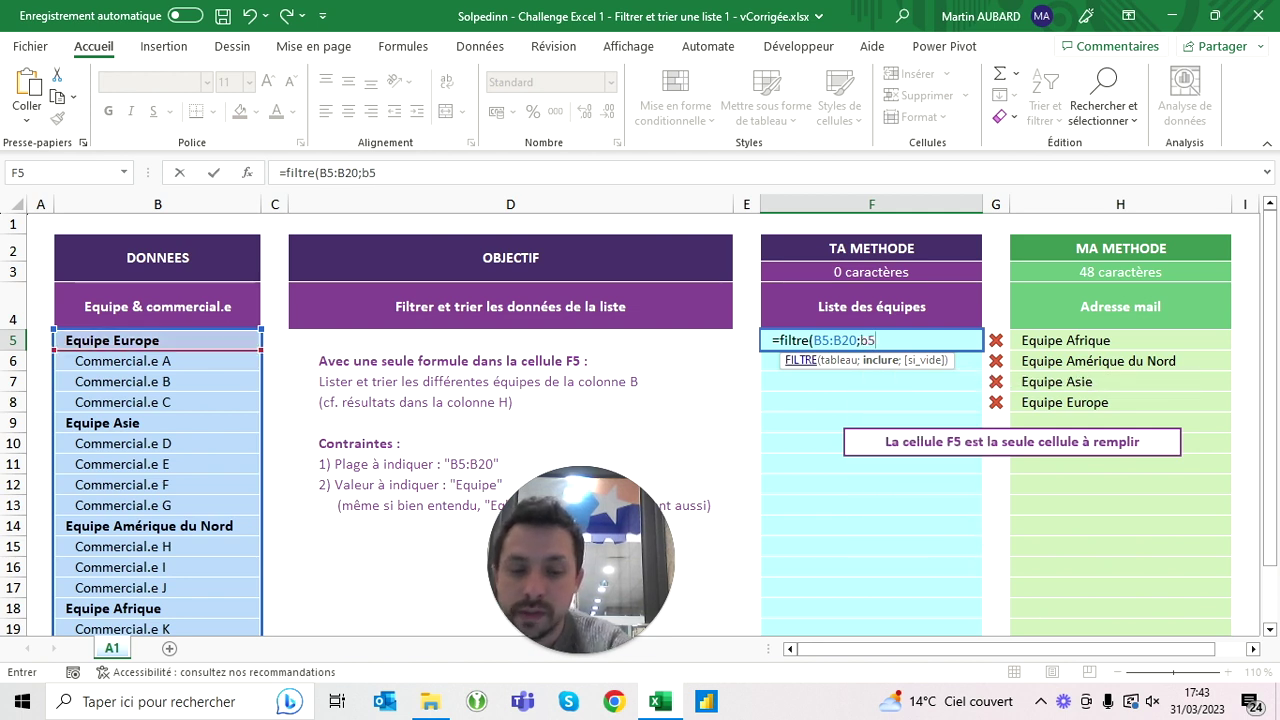
text(:B2)
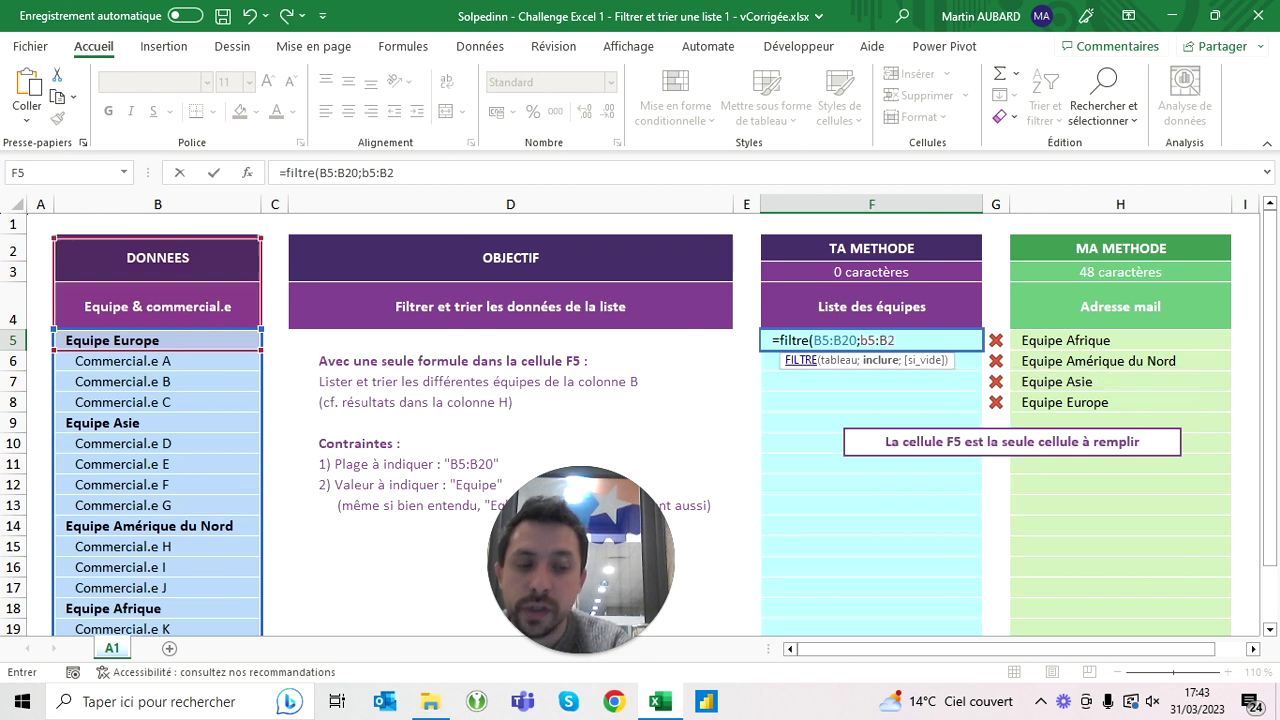
text(0)
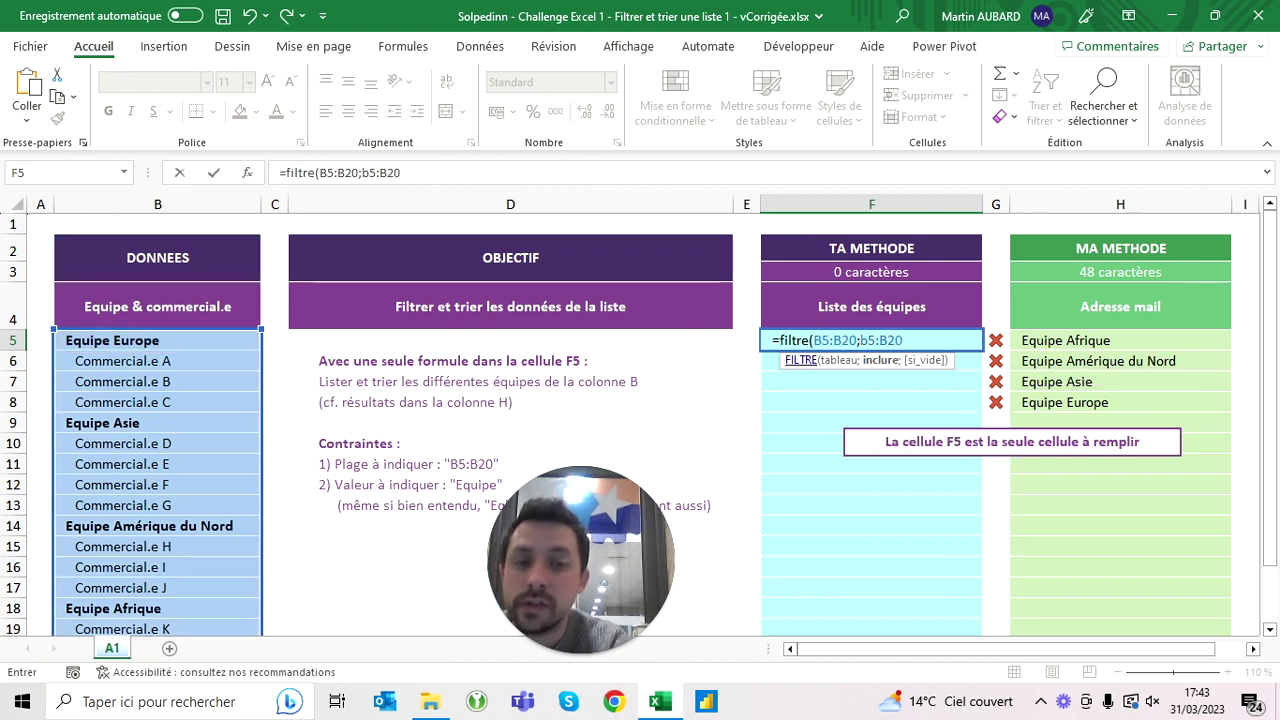
Step: Wrap the condition as gauche(b5:B20;6)="Equipe" and close the FILTRE formula
click(360, 174)
text(ga)
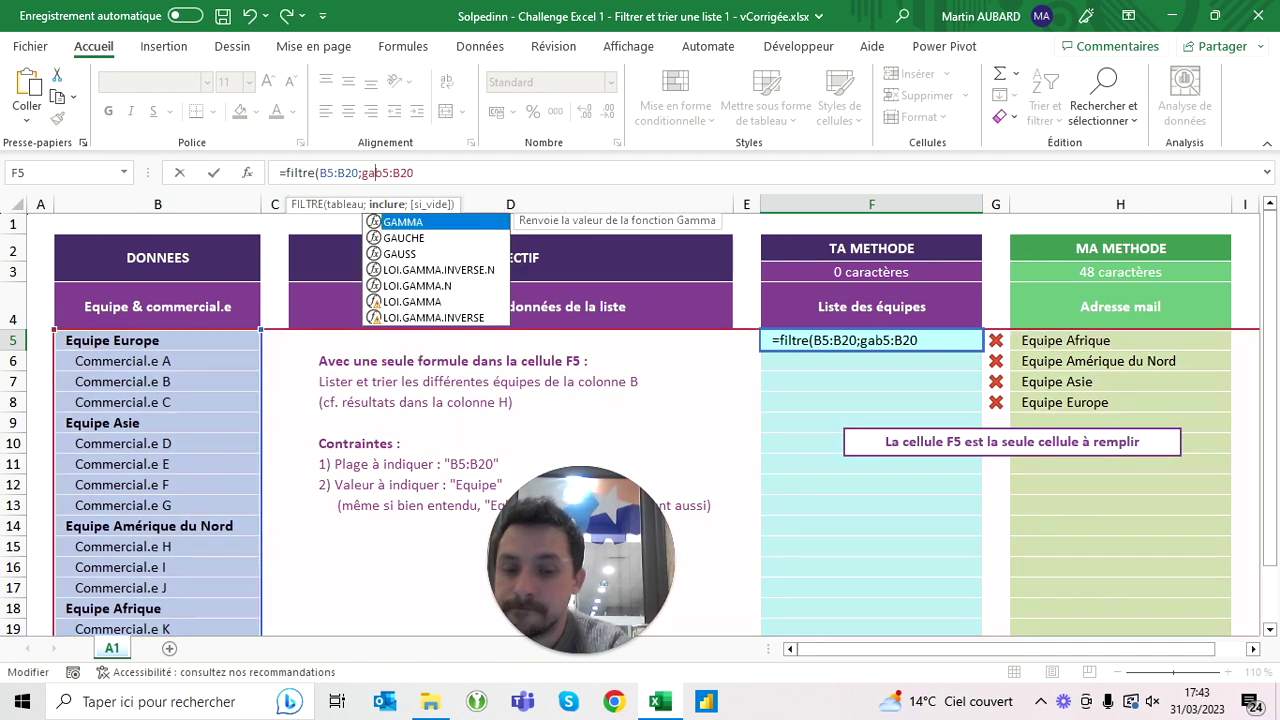
text(uche()
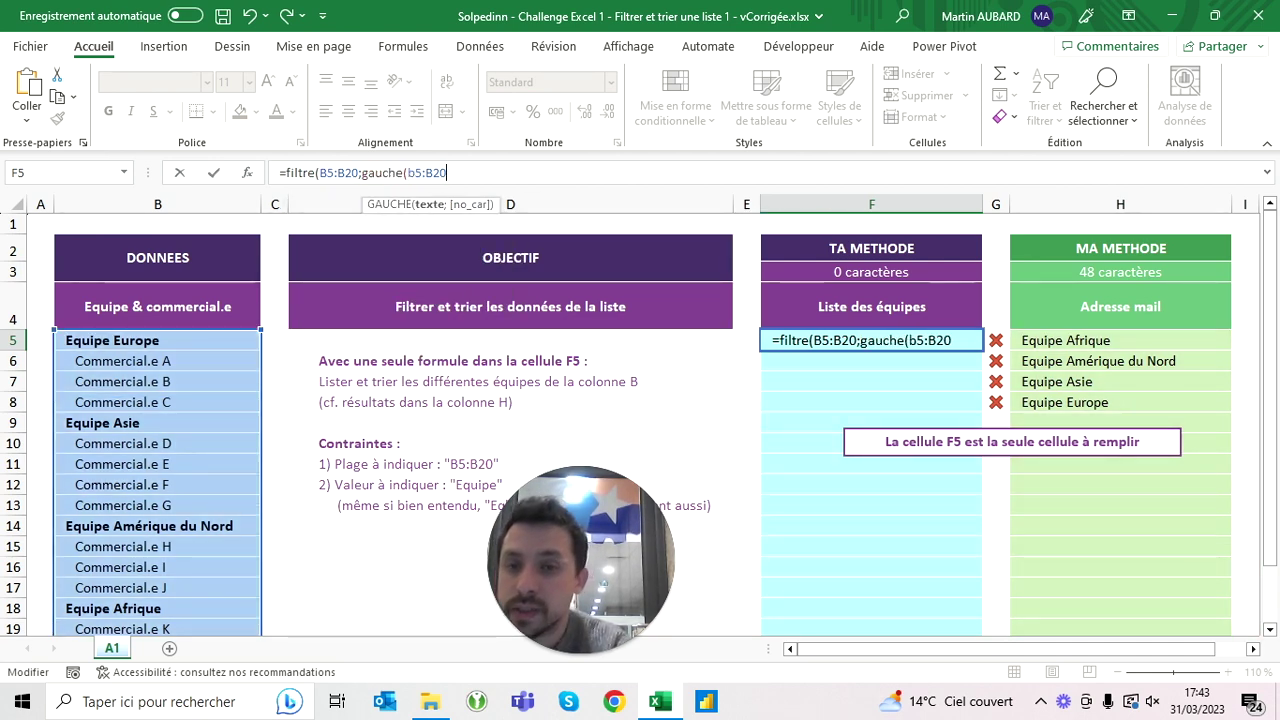
key(End)
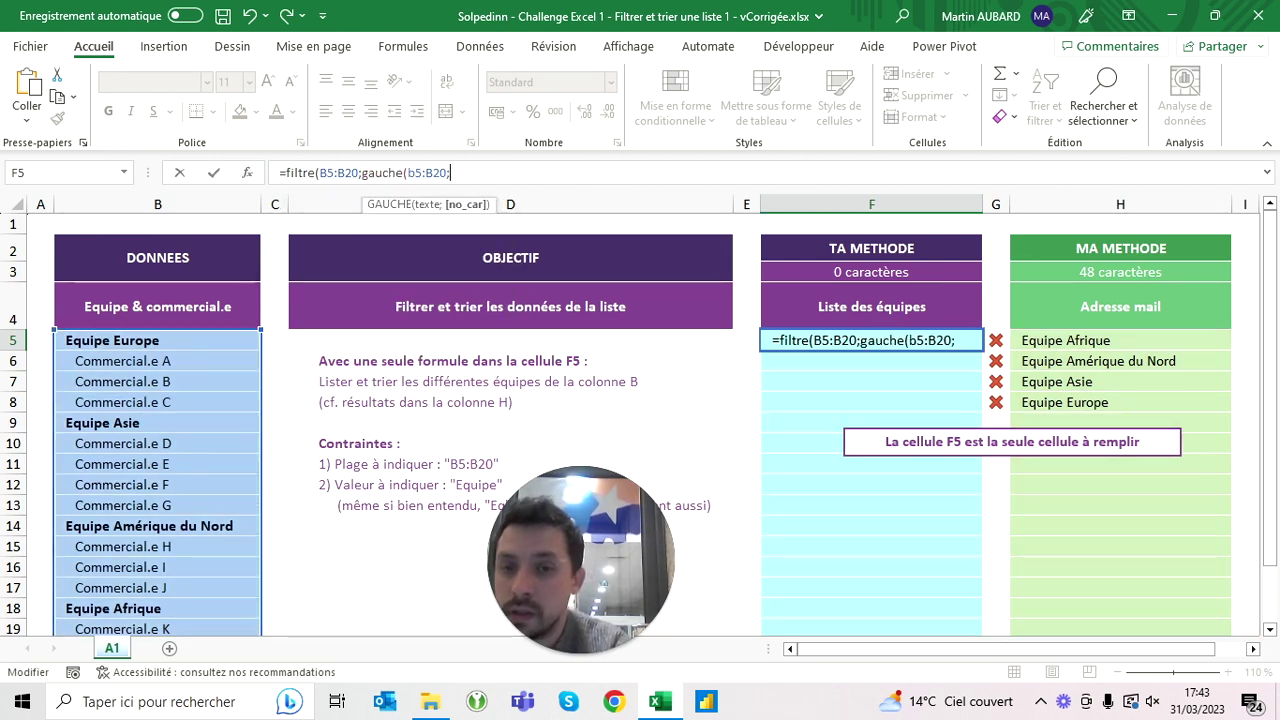
text(;6)
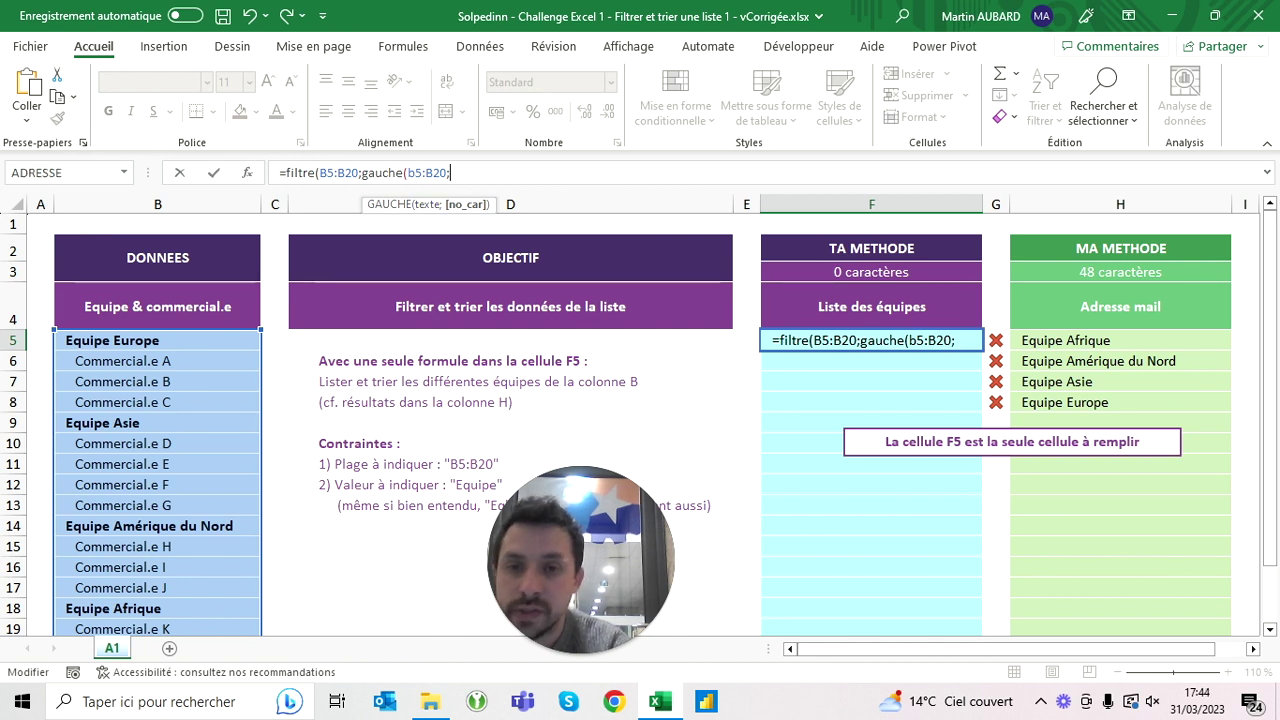
text()=)
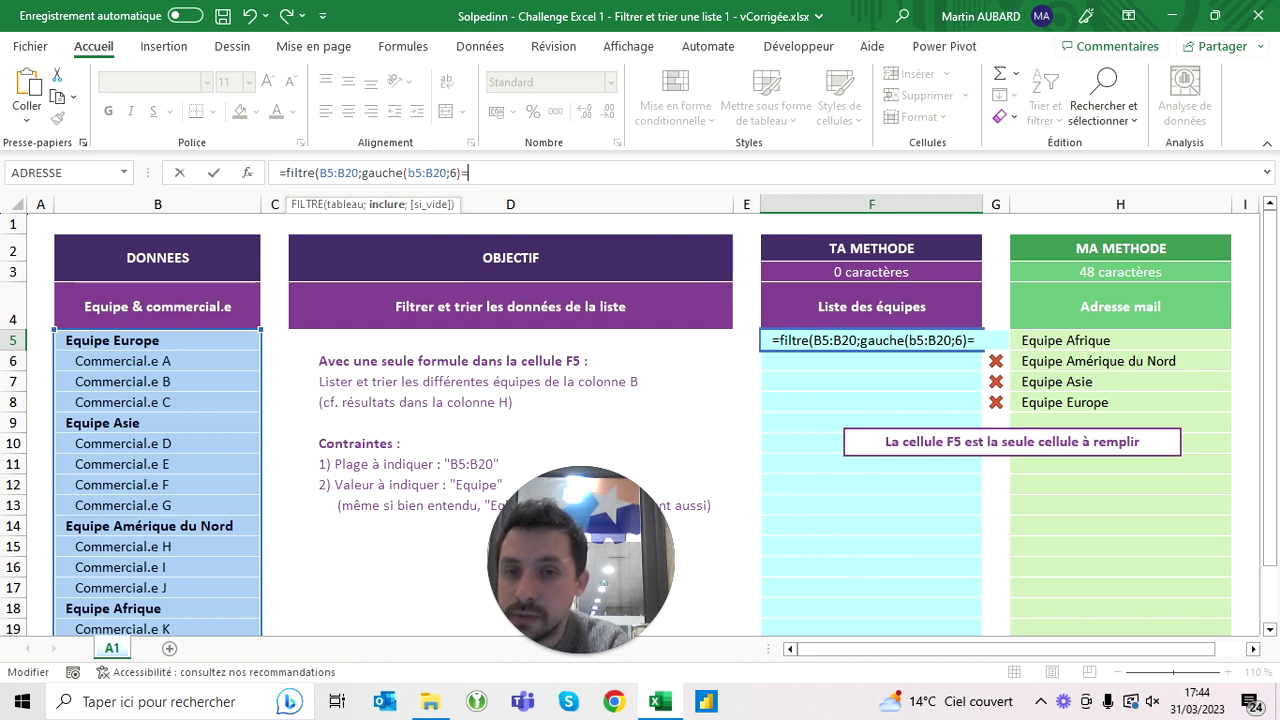
text("Equipe")
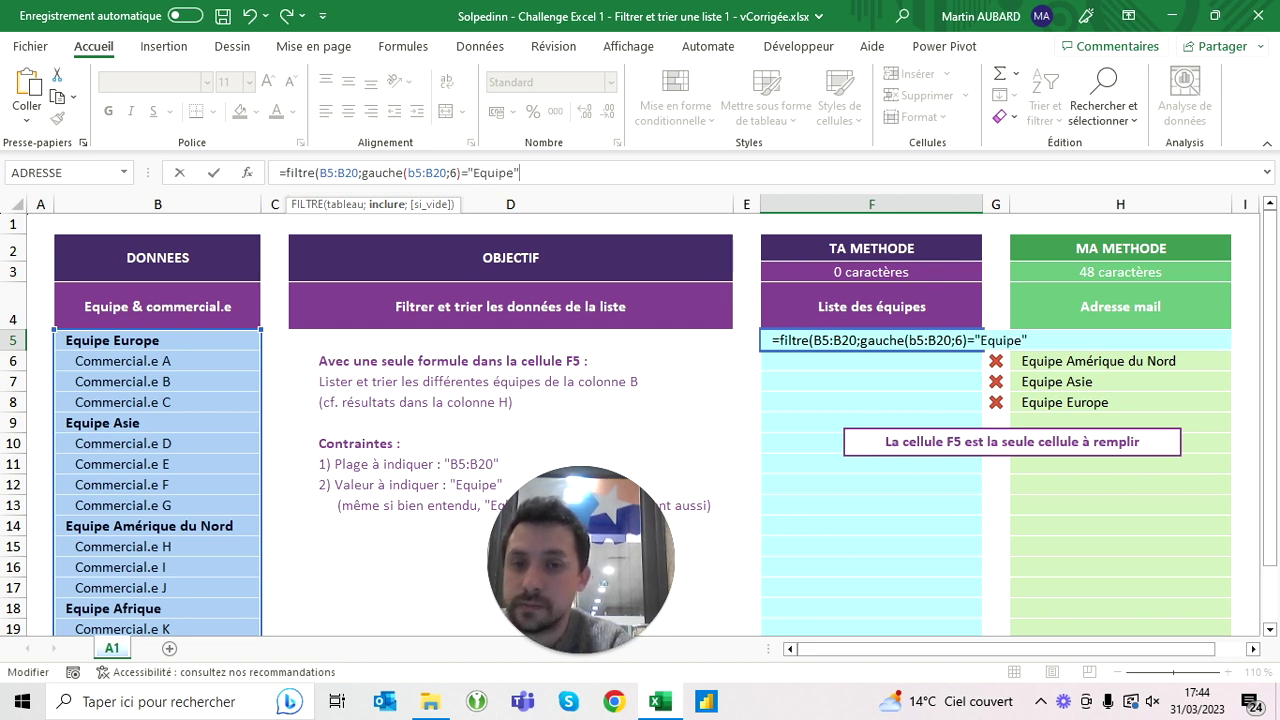
text())
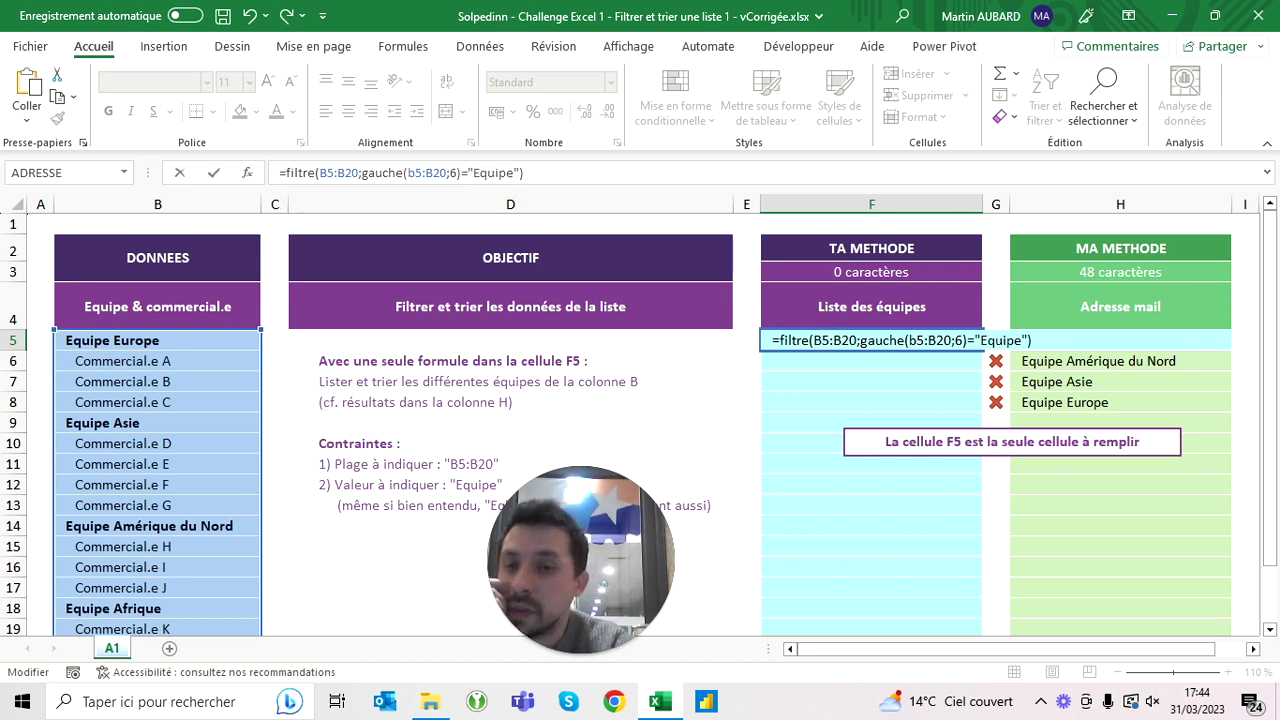
click(335, 174)
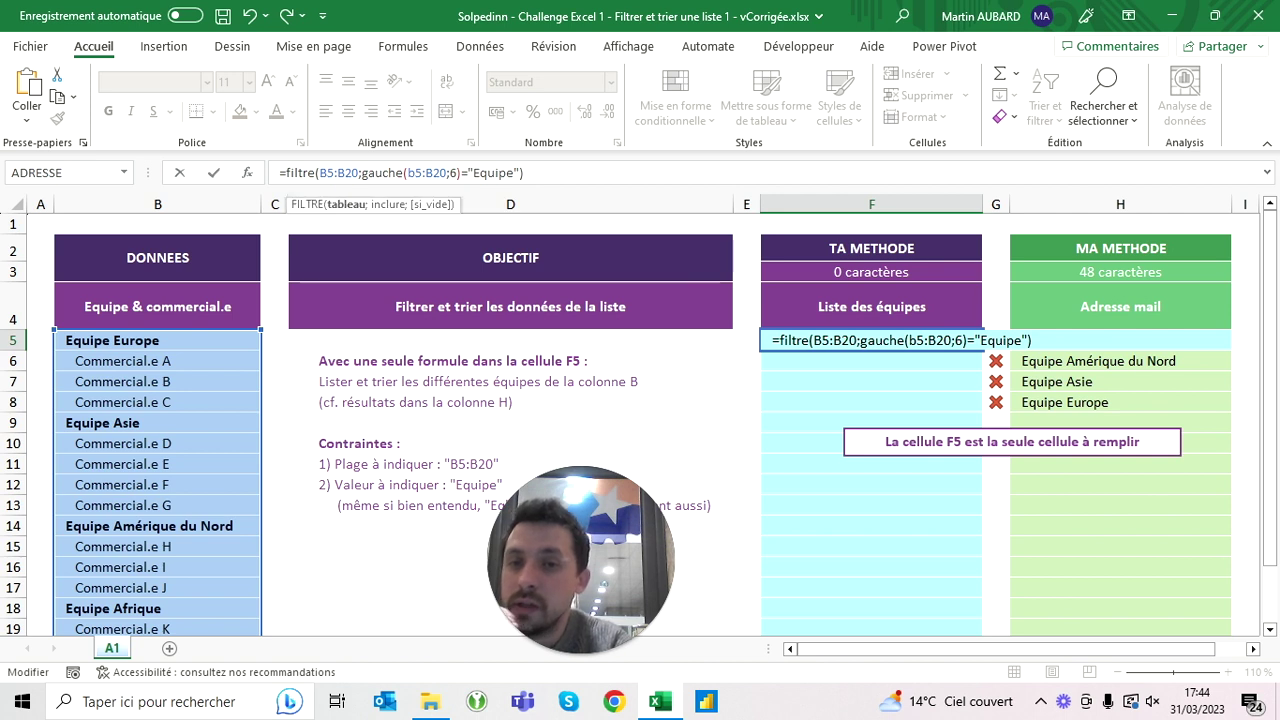
Step: Confirm the FILTRE formula so F5 lists the four teams, then reopen it after the equals sign
key(Right)
key(Right)
key(Right)
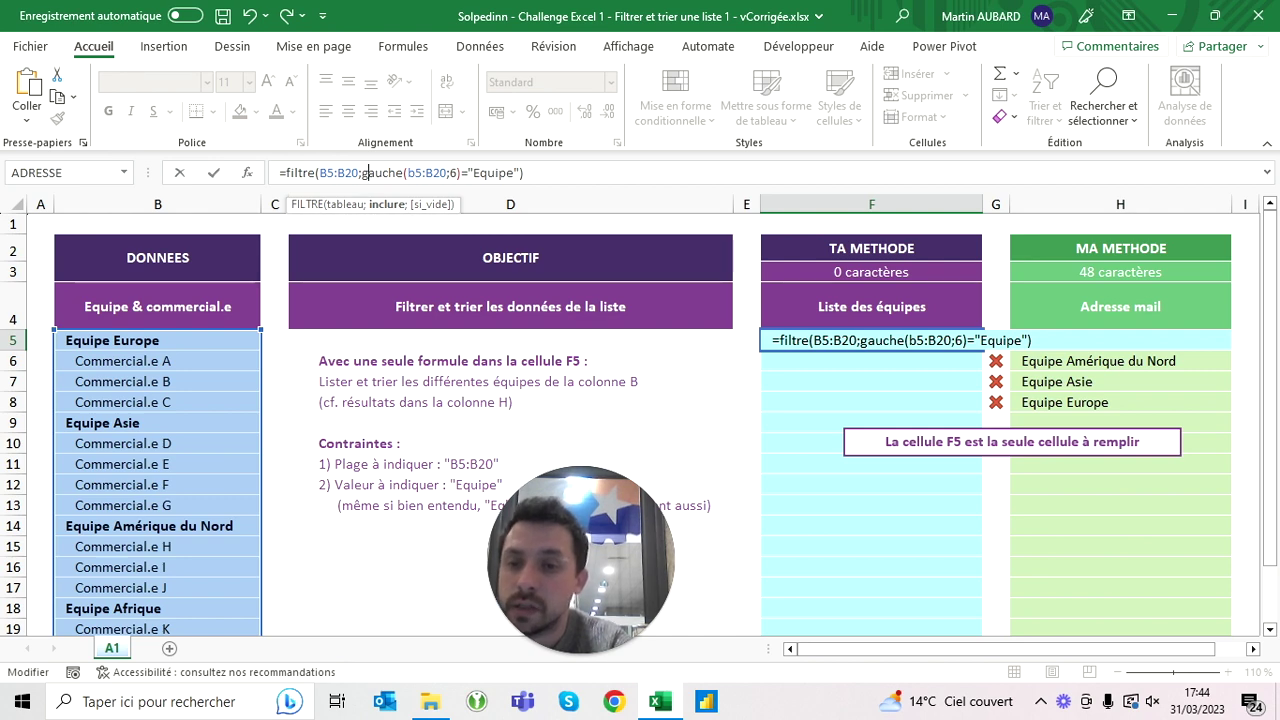
key(ctrl+Return)
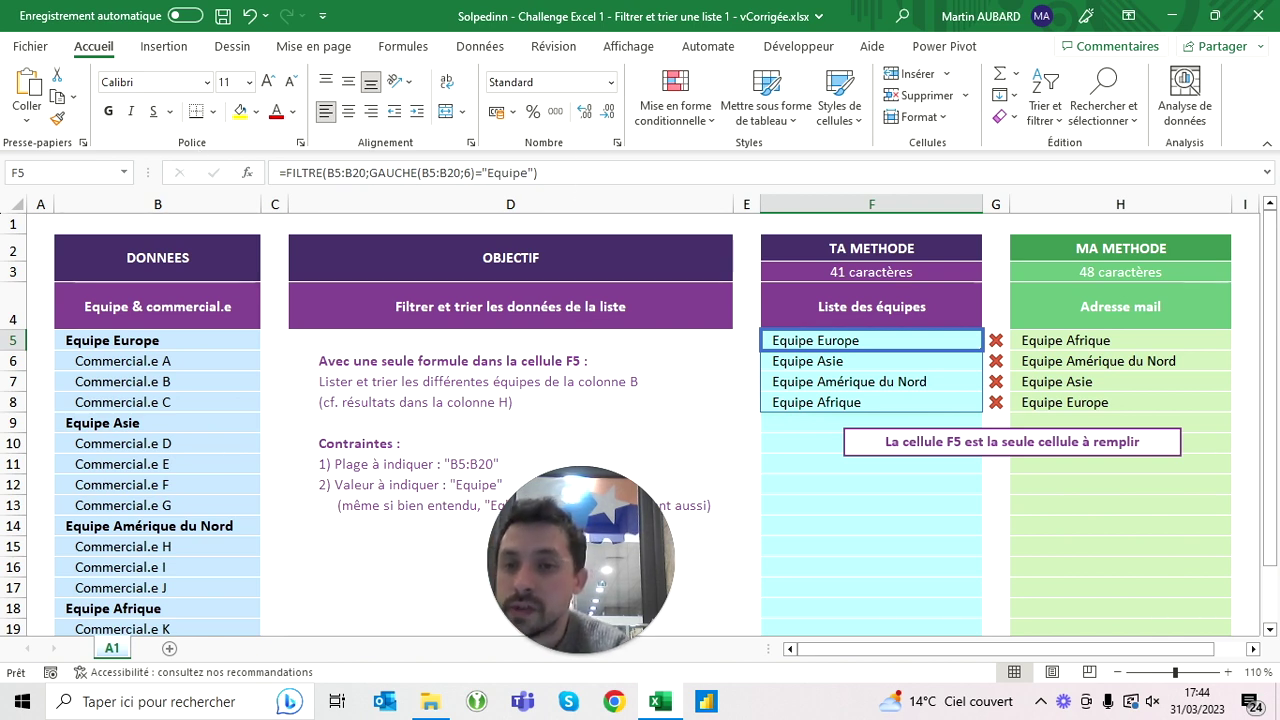
key(F2)
key(Home)
key(Right)
Step: Wrap the formula as =TRIER(FILTRE(...)) so the four teams sort alphabetically and match column H
text(tier()
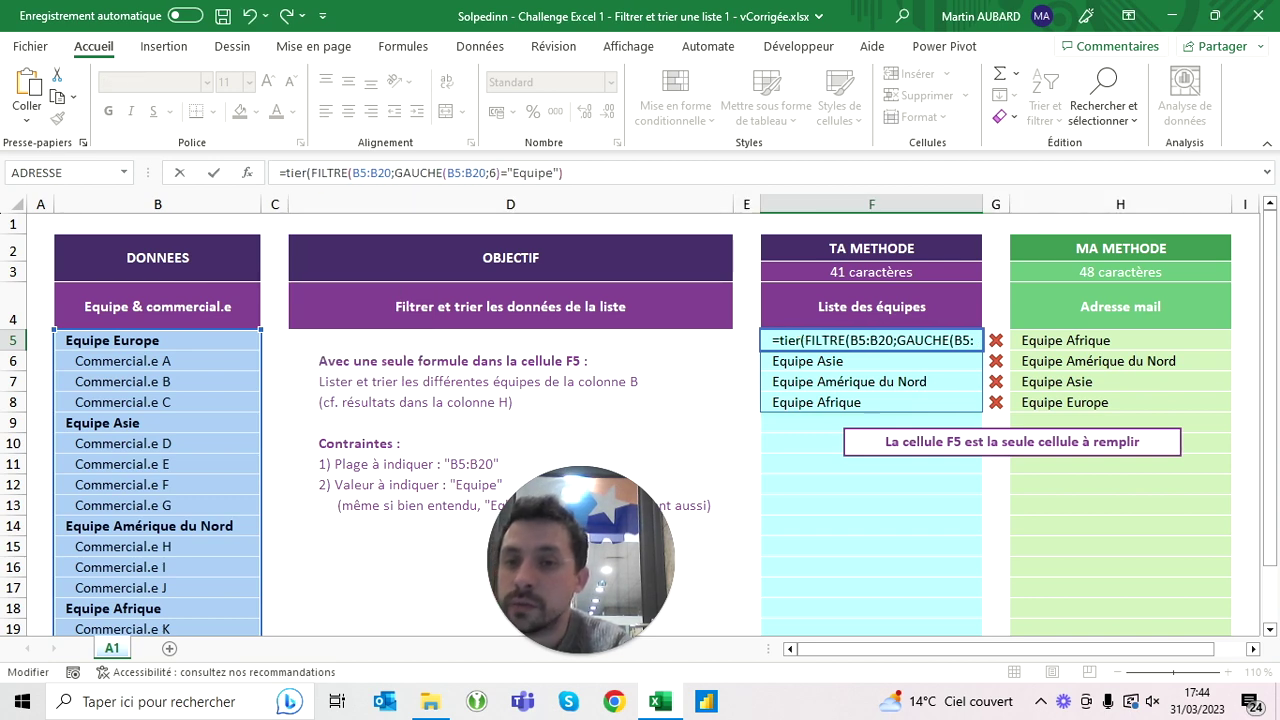
key(BackSpace)
key(BackSpace)
key(BackSpace)
key(BackSpace)
text(r)
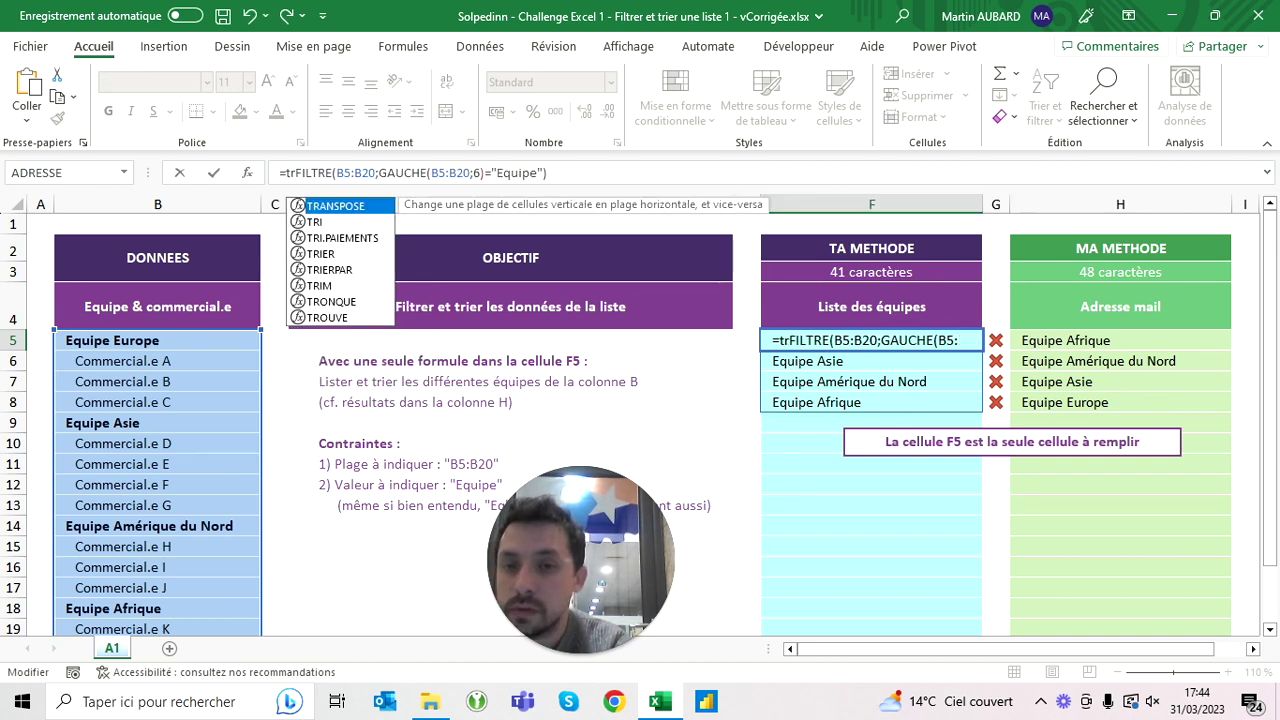
text(ier()
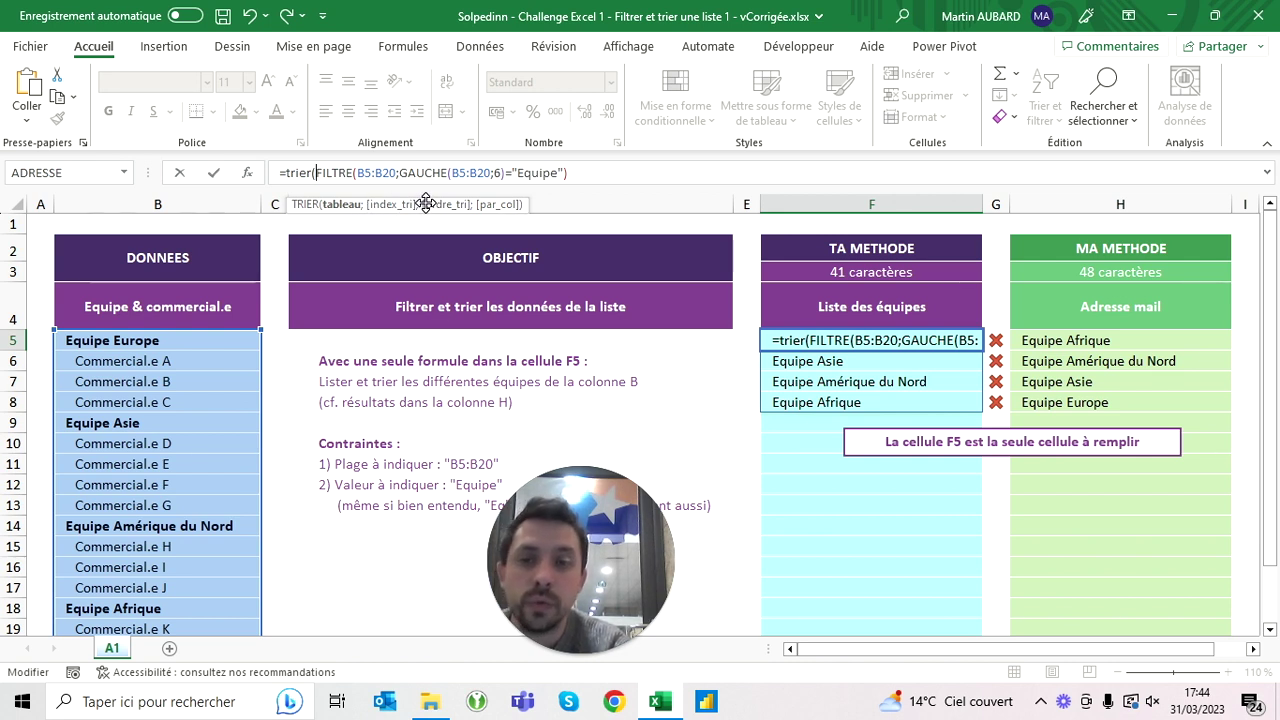
click(600, 172)
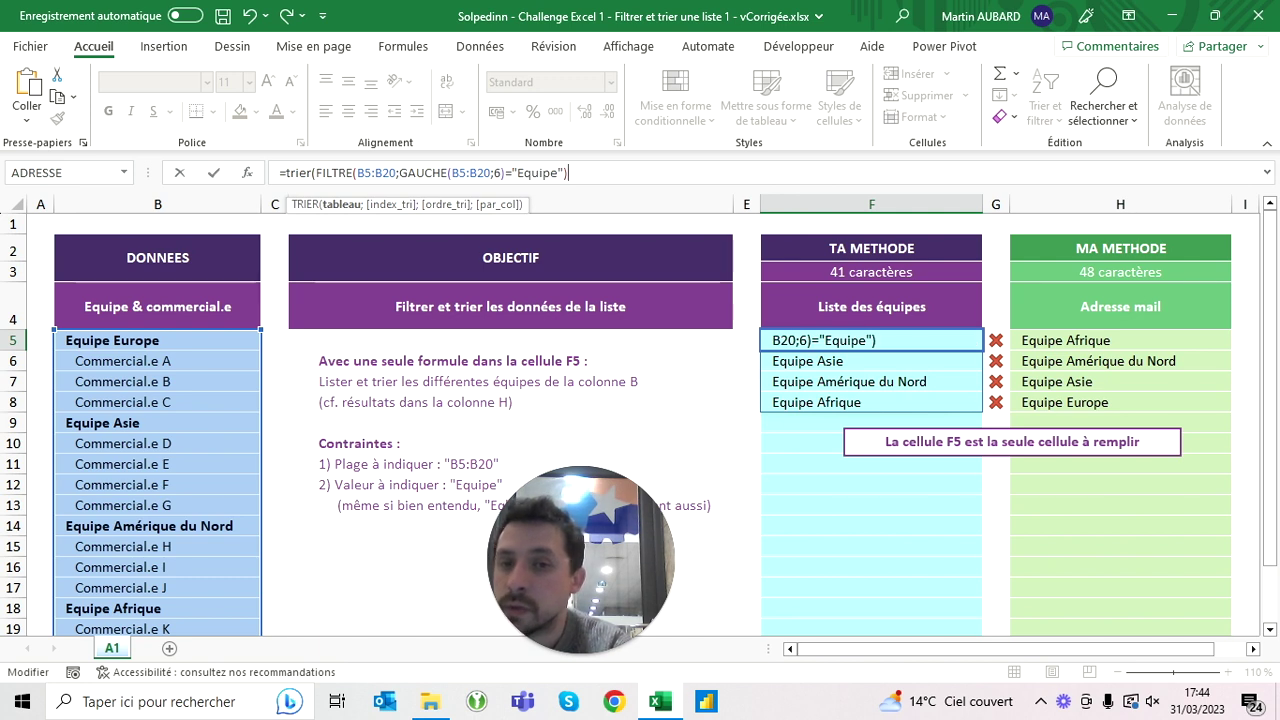
text())
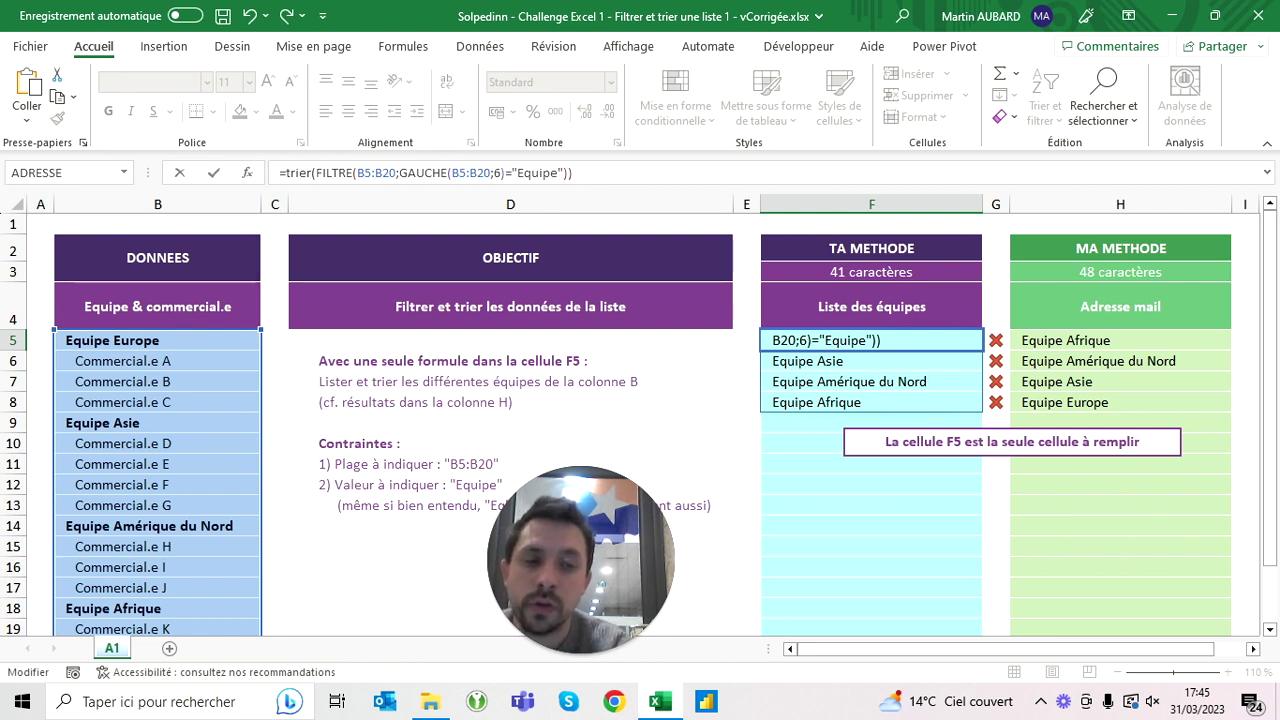
key(Return)
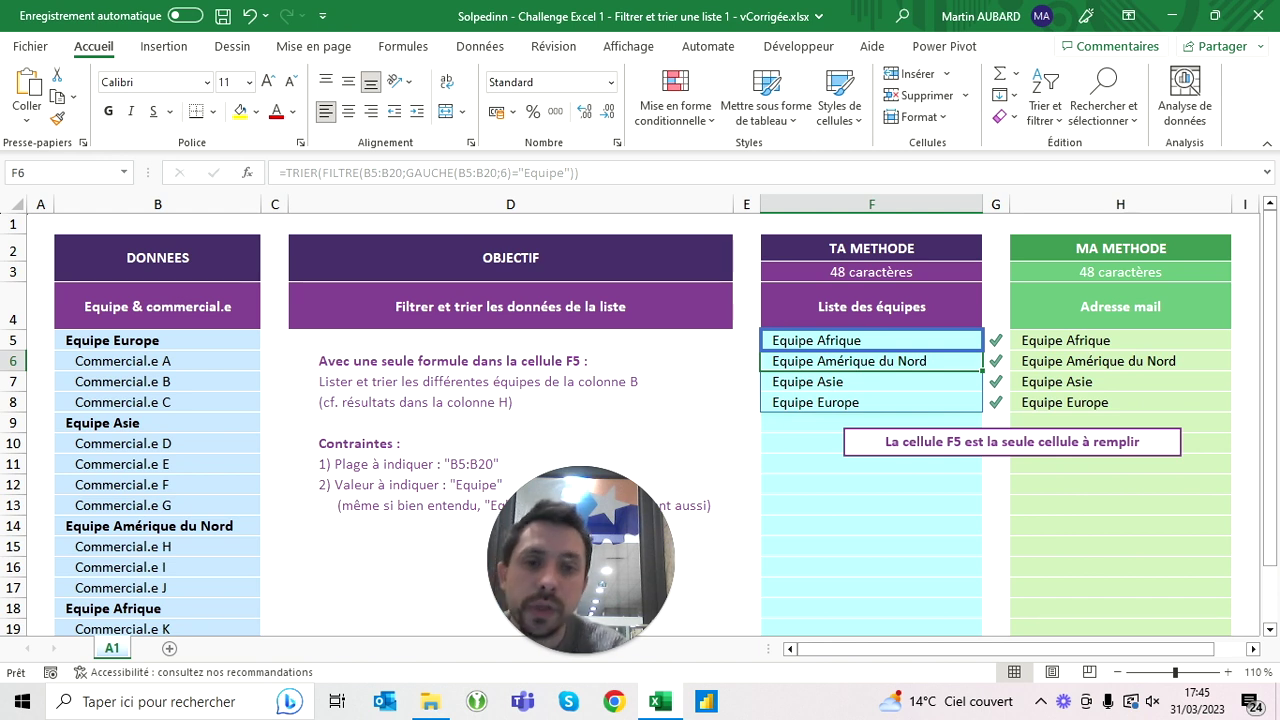
click(871, 306)
click(871, 340)
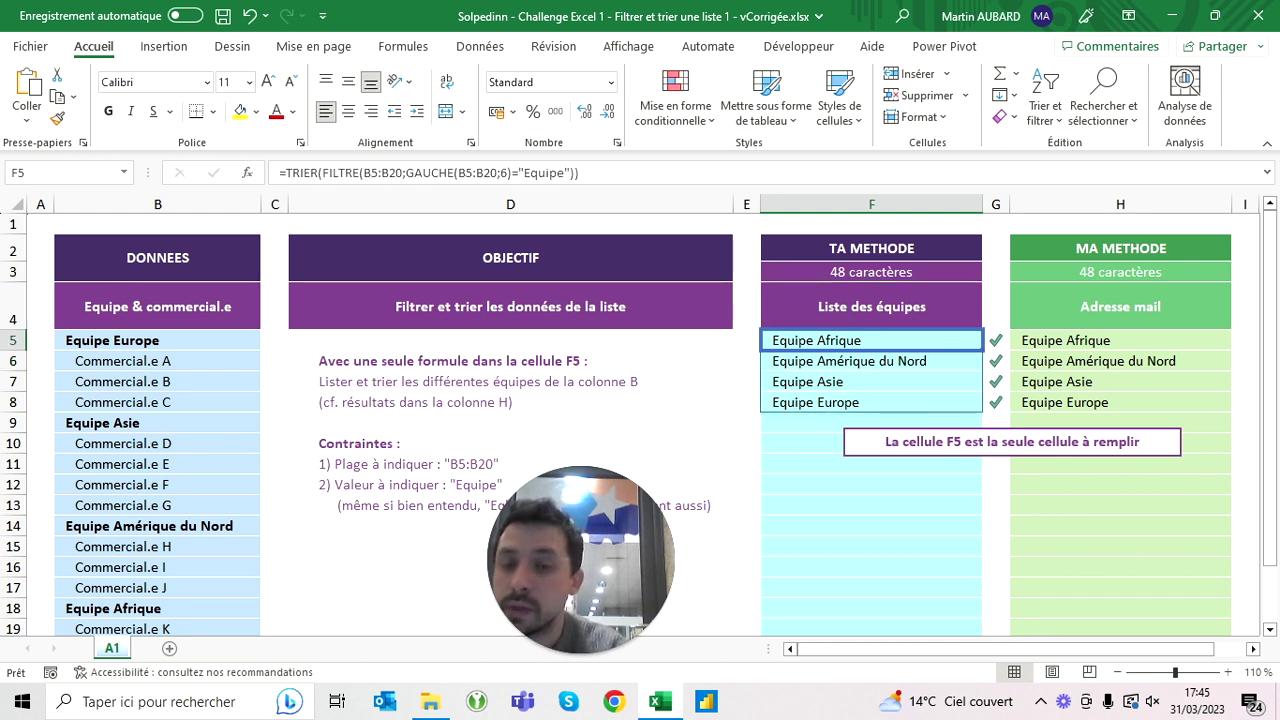